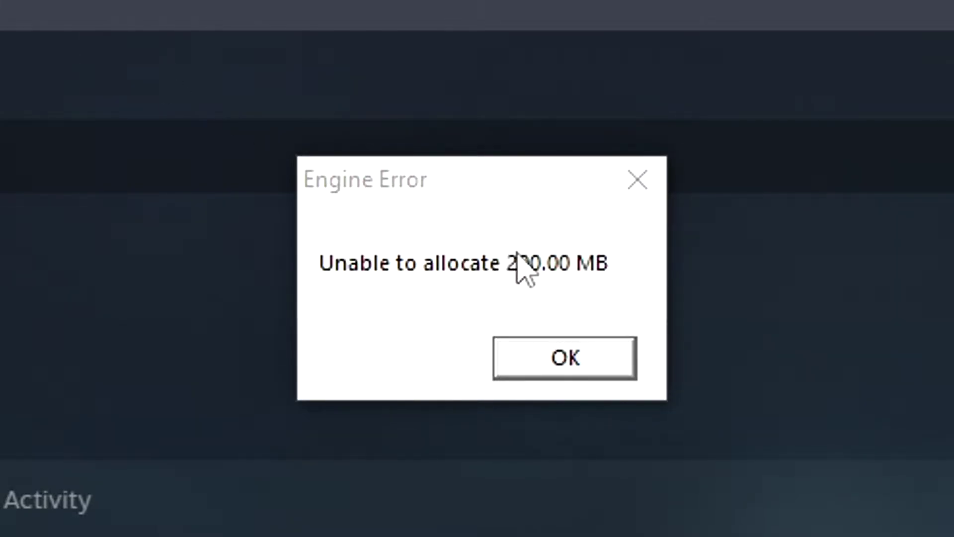
# Bring the engine error message into focus before reaching ModDB's VTMBup112rc4.exe page (565.37mb)
pyautogui.click(360, 254)
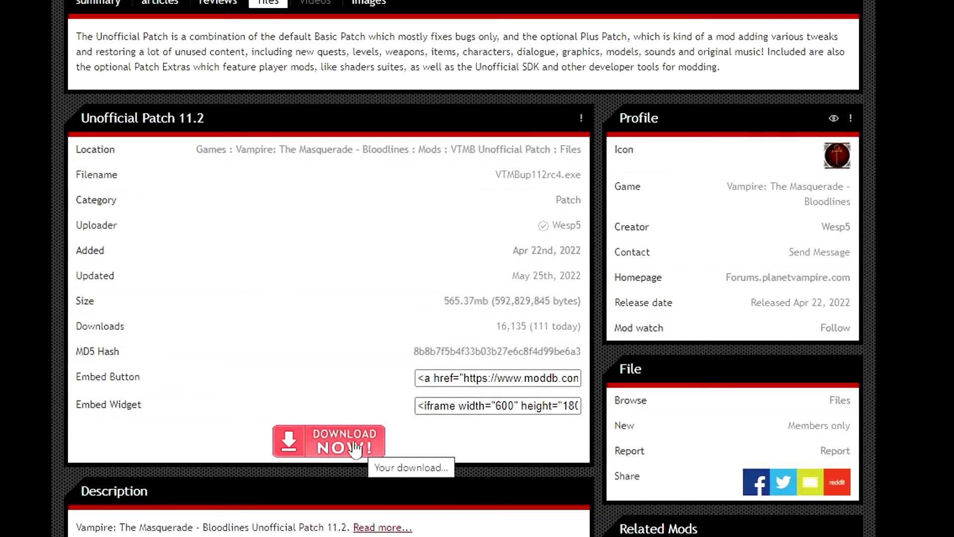
# Start the VTMBup112rc4.exe download, cancel its Save As dialog, and clear the desktop selection
pyautogui.click(355, 447)
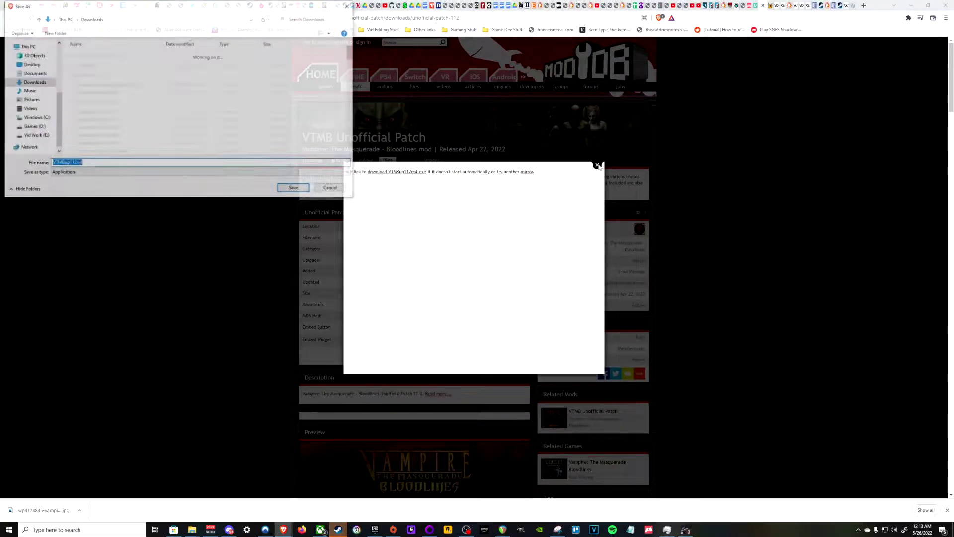
pyautogui.click(338, 190)
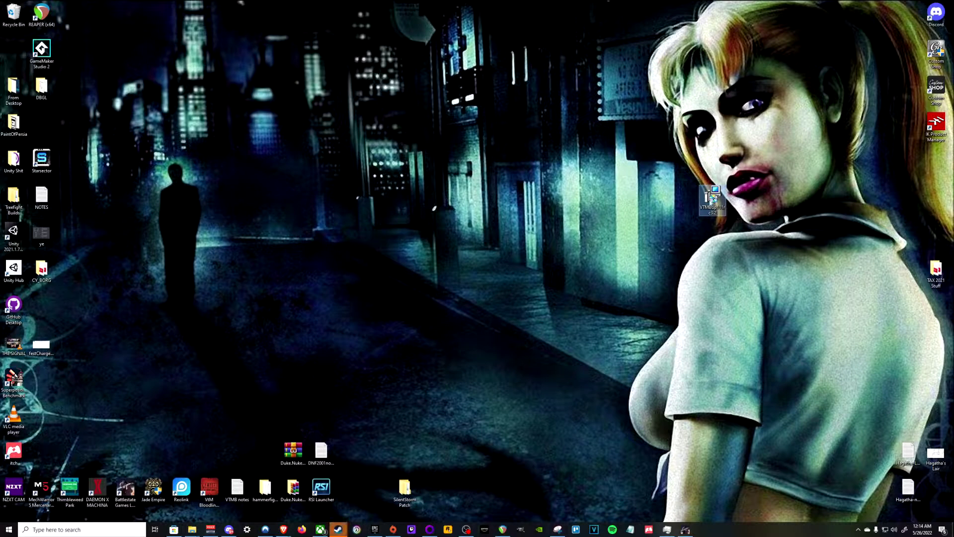
pyautogui.click(549, 327)
# Launch the 11.1 patch installer, advance to the destination step, and read its default Steam path
pyautogui.doubleClick(714, 196)
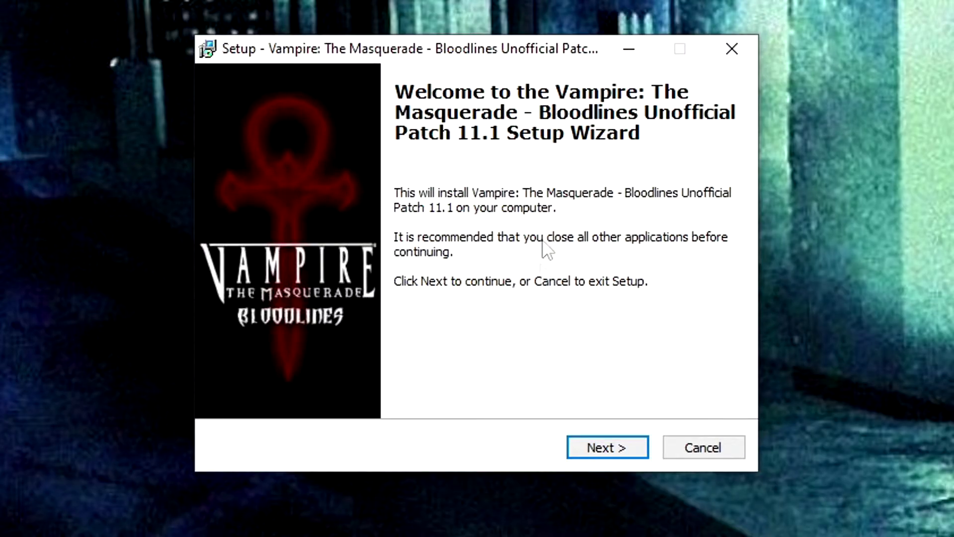
pyautogui.click(616, 450)
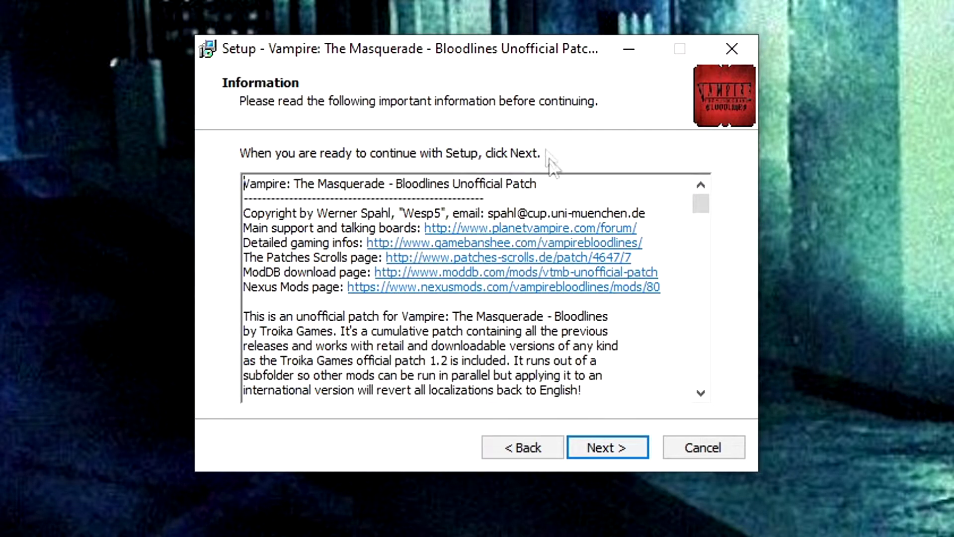
pyautogui.scroll(-2, 614, 244)
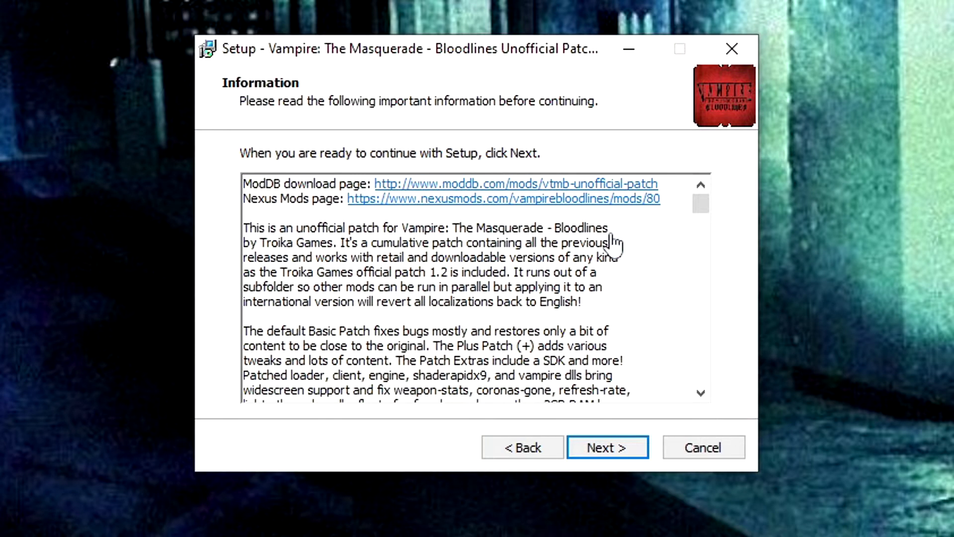
pyautogui.click(609, 442)
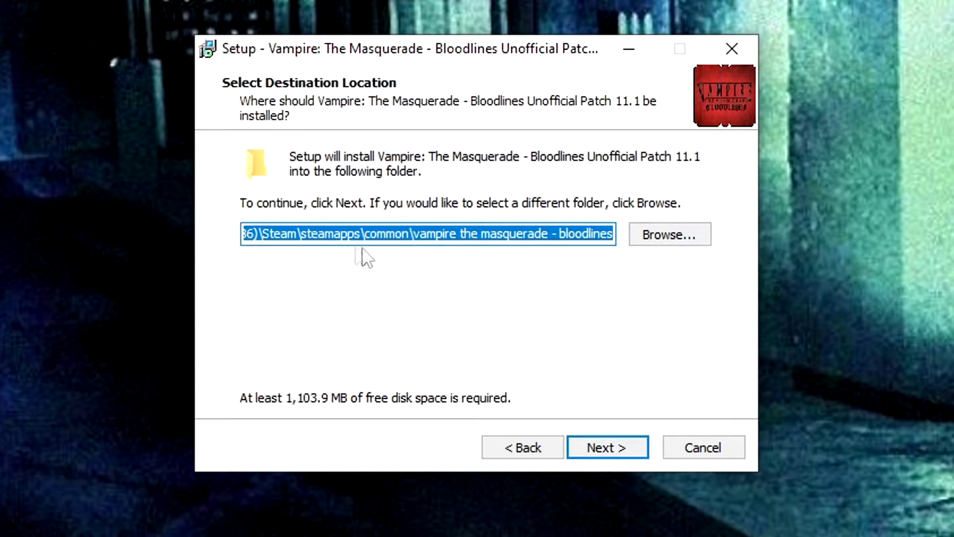
pyautogui.click(479, 233)
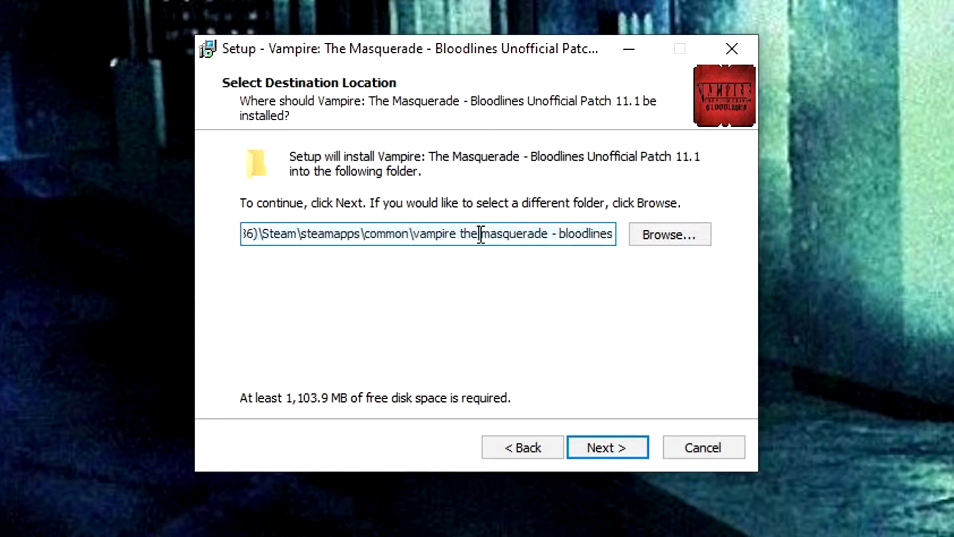
pyautogui.press('Home')
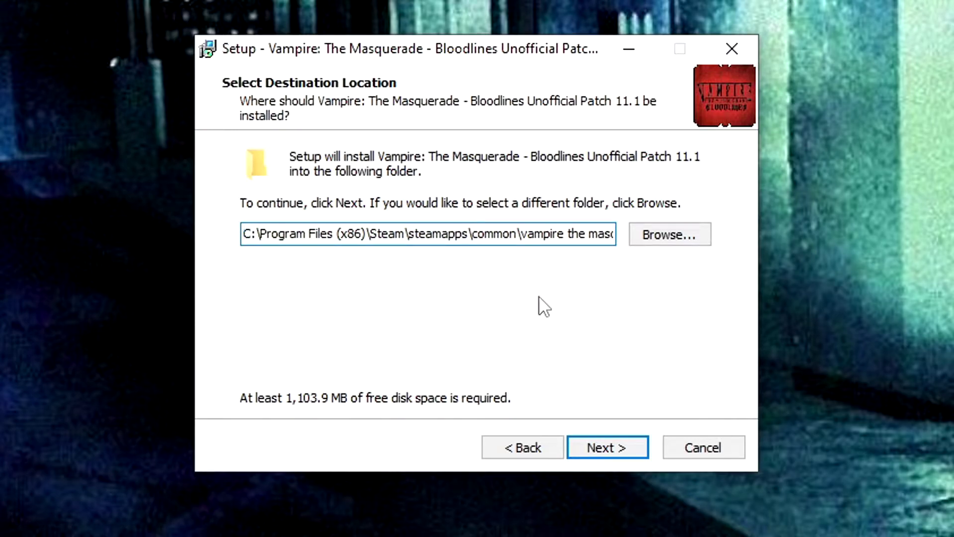
pyautogui.press('End')
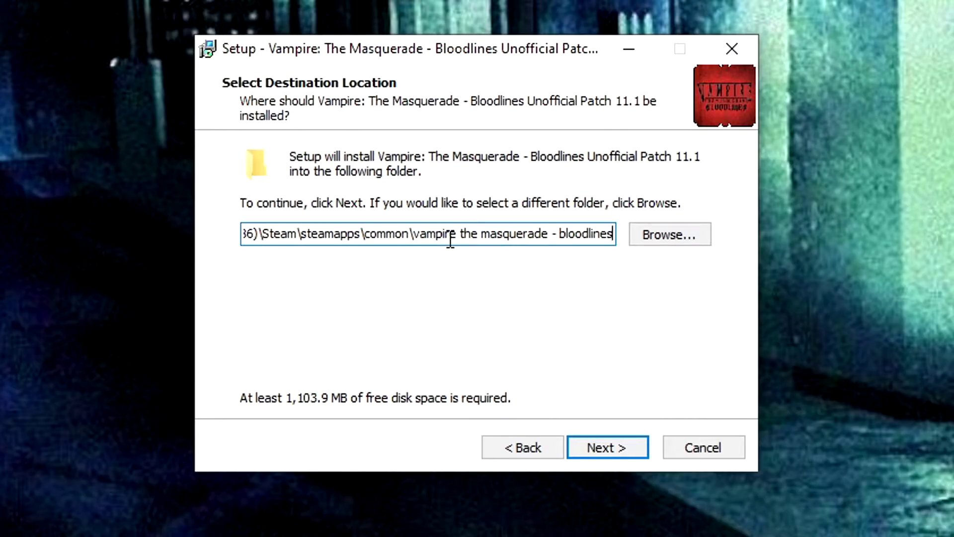
pyautogui.press('Home')
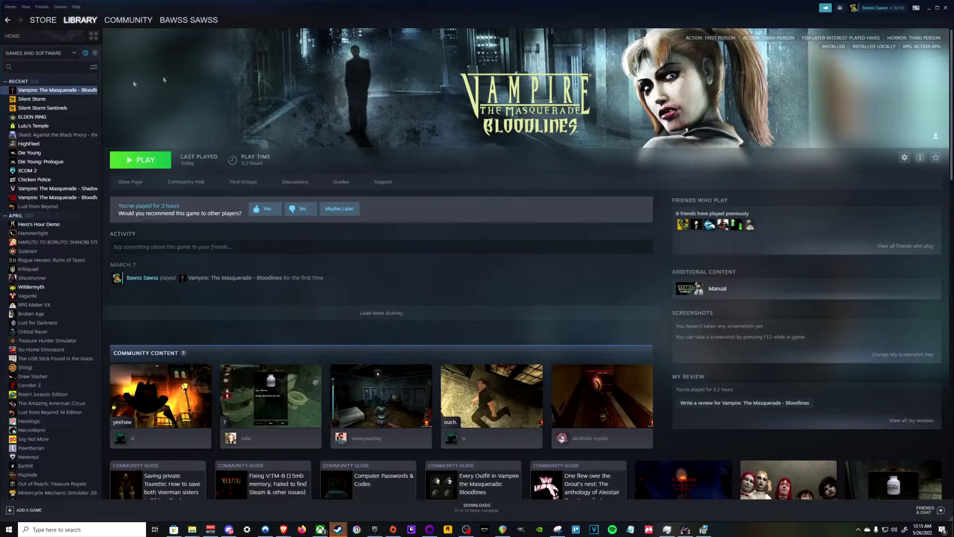
# Copy the install path D:\SteamD\steamapps\common\Vampire The Masquerade - Bloodlines via Steam's Local Files
pyautogui.rightClick(70, 93)
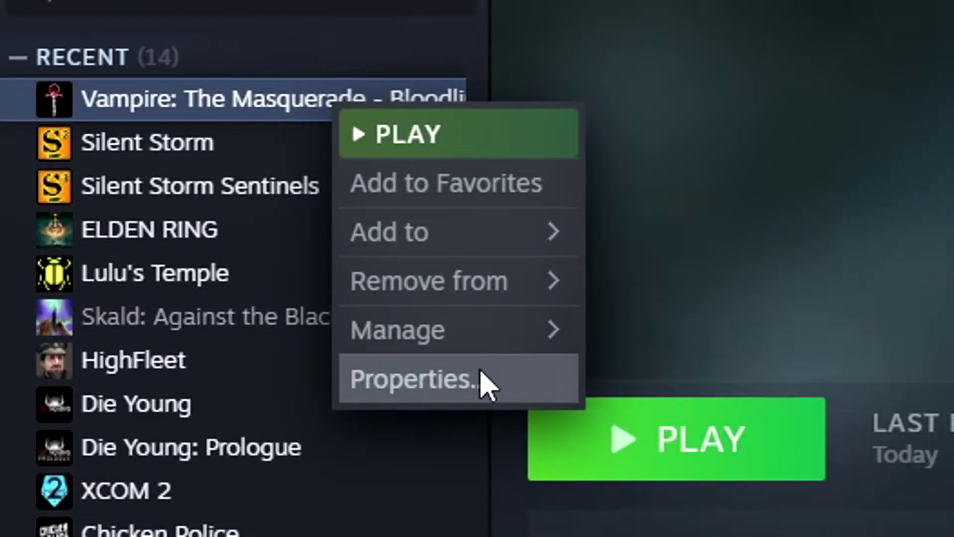
pyautogui.click(484, 382)
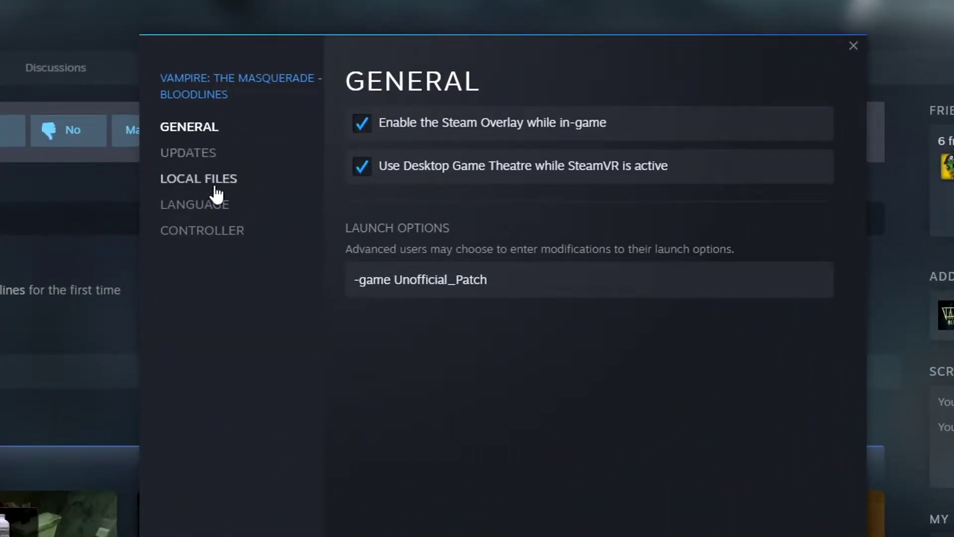
pyautogui.click(214, 184)
pyautogui.click(698, 138)
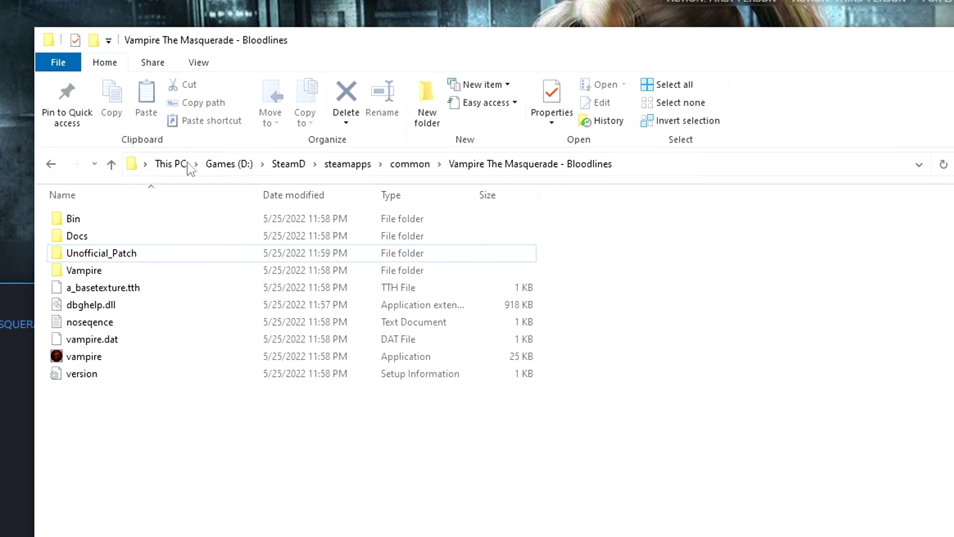
pyautogui.click(621, 165)
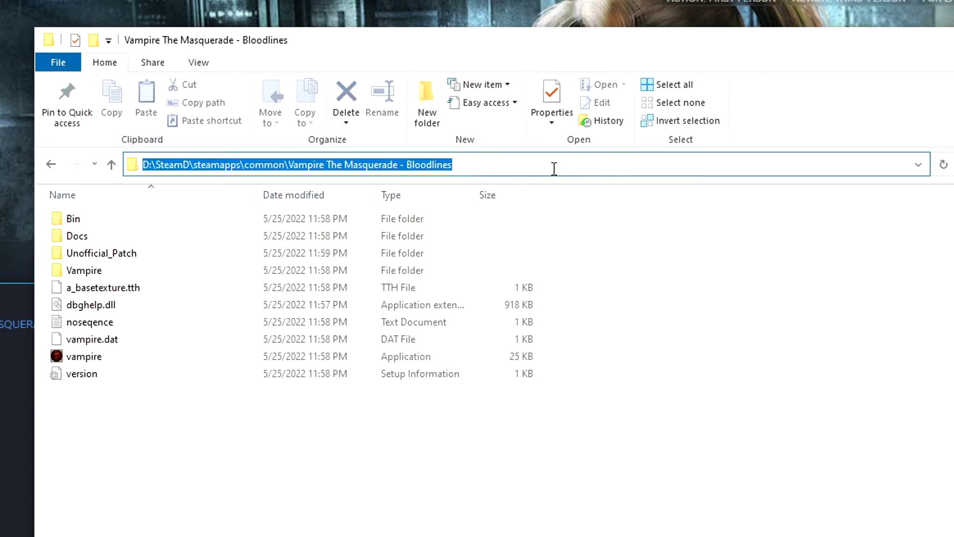
pyautogui.rightClick(429, 160)
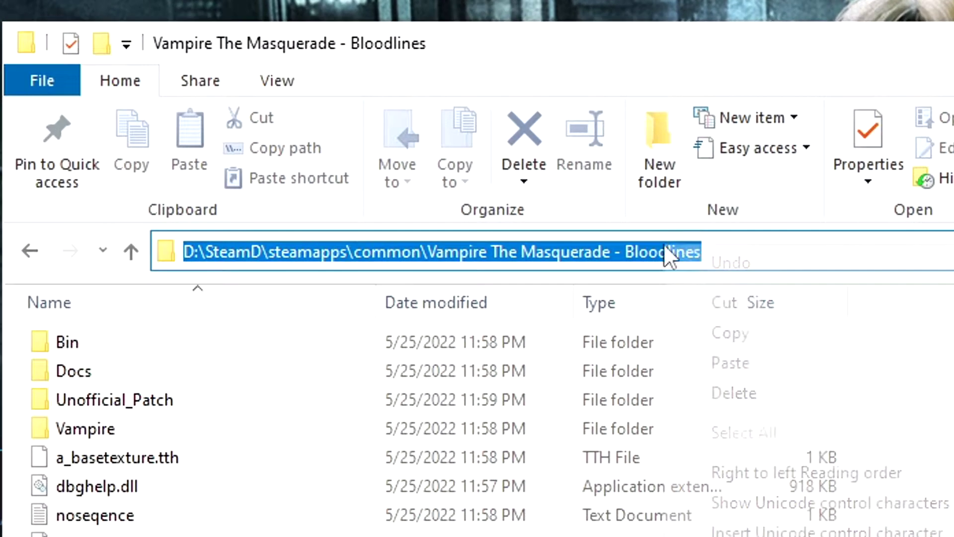
pyautogui.click(758, 336)
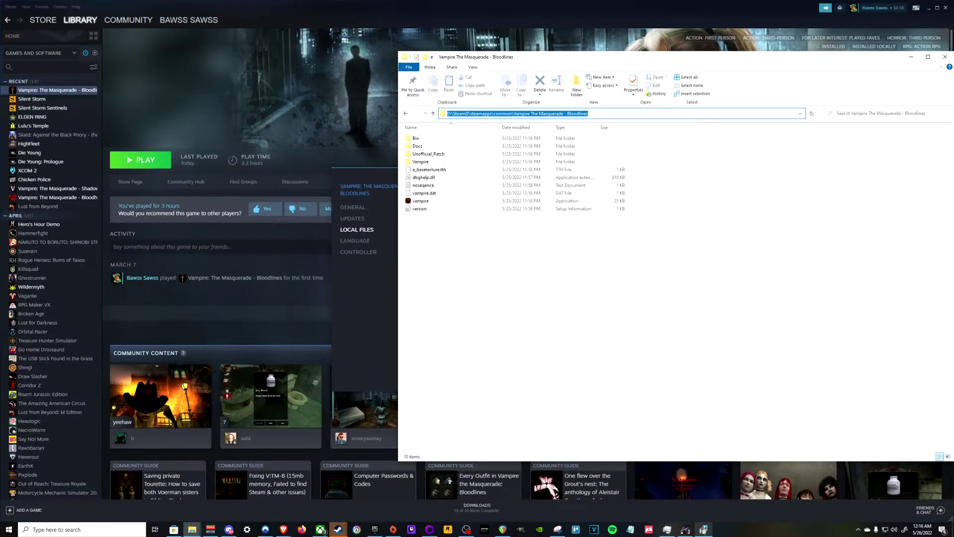
pyautogui.click(703, 529)
# Set the destination folder to D:\SteamD\steamapps\common\Vampire The Masquerade - Bloodlines
pyautogui.click(497, 254)
pyautogui.hotkey('ctrl', 'a')
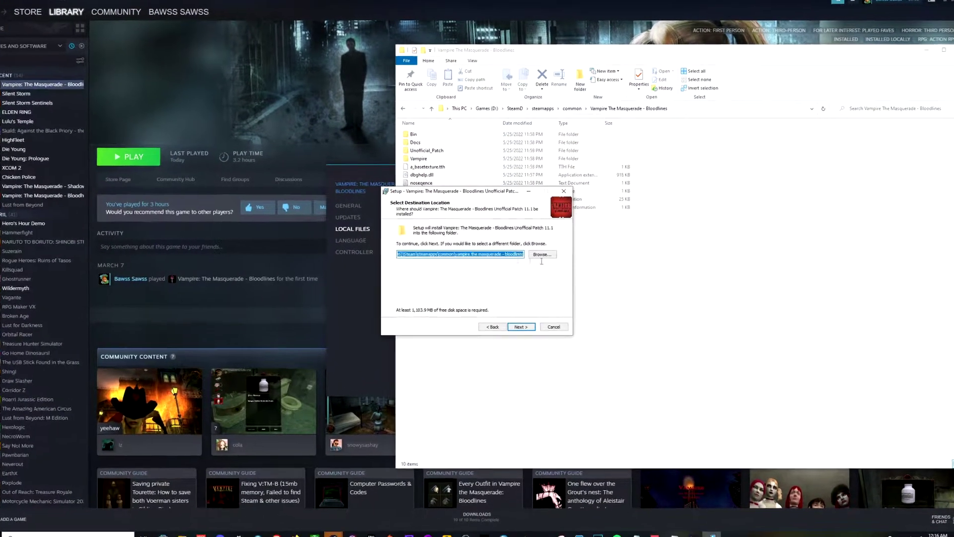
pyautogui.hotkey('ctrl', 'v')
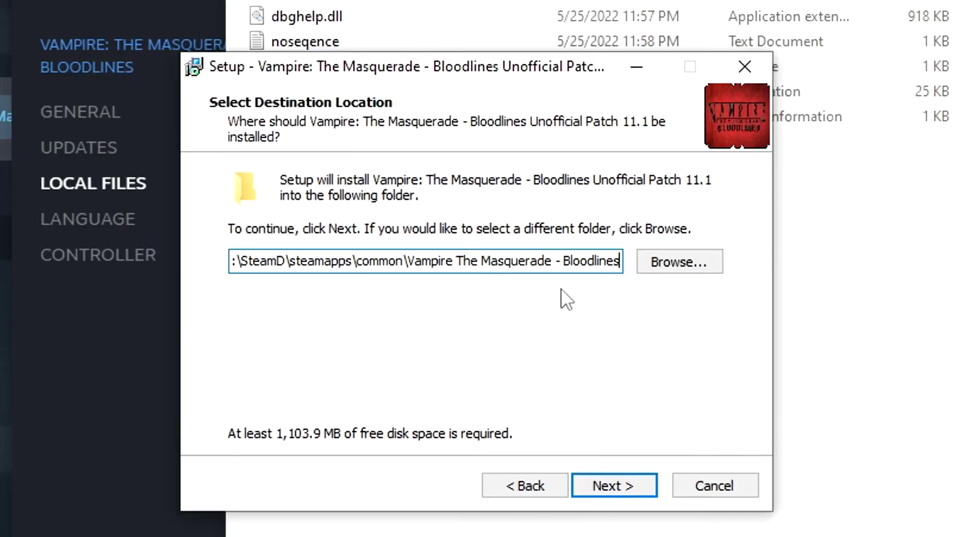
pyautogui.press('Home')
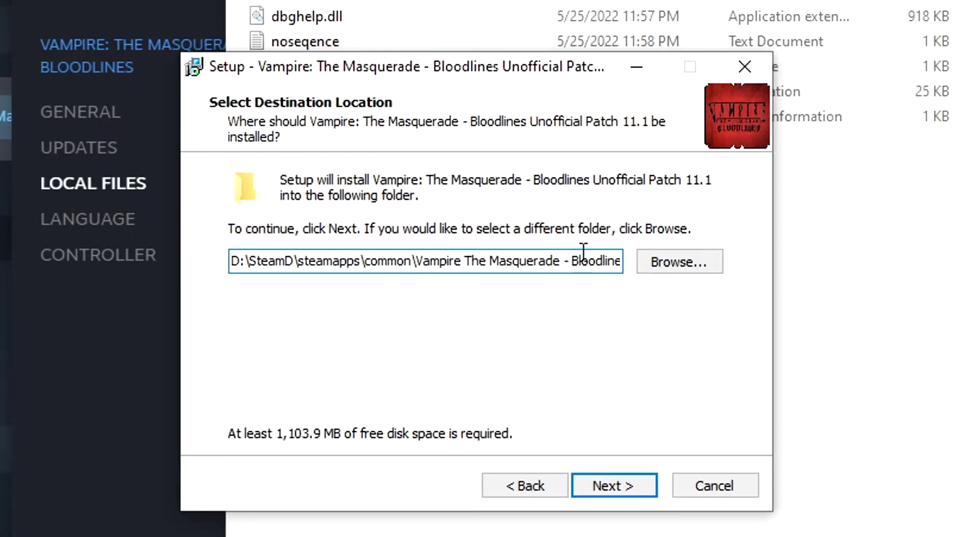
pyautogui.click(611, 484)
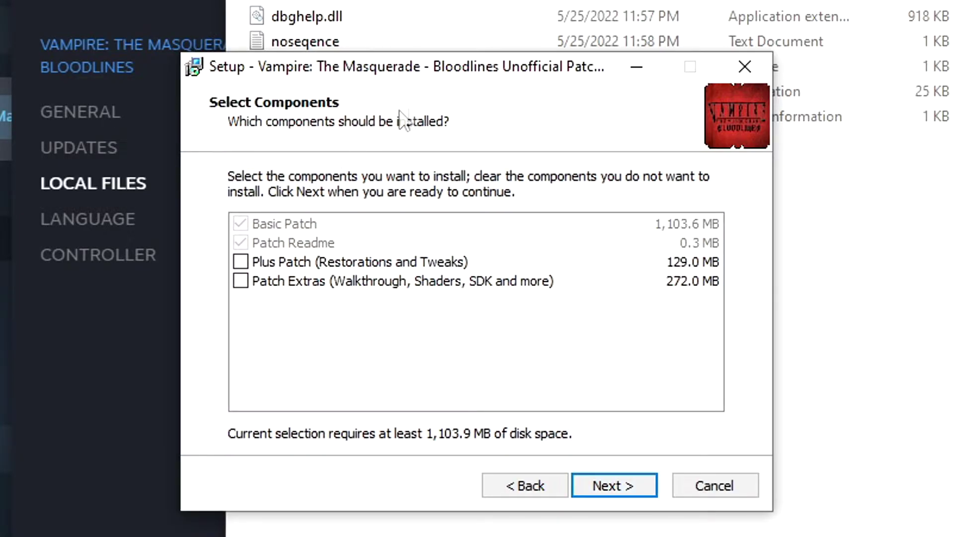
# Add Plus Patch and Patch Extras to the required Basic Patch and Patch Readme components
pyautogui.click(295, 224)
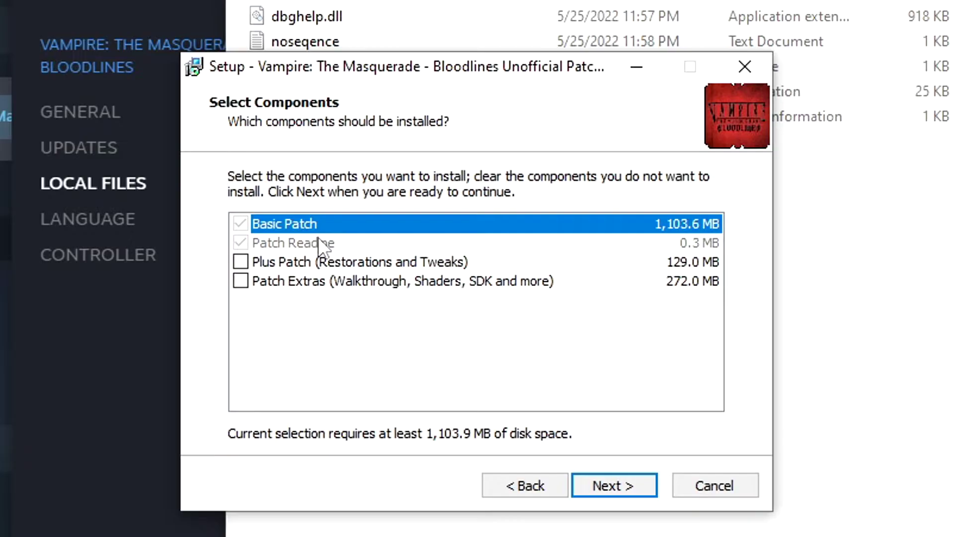
pyautogui.click(319, 239)
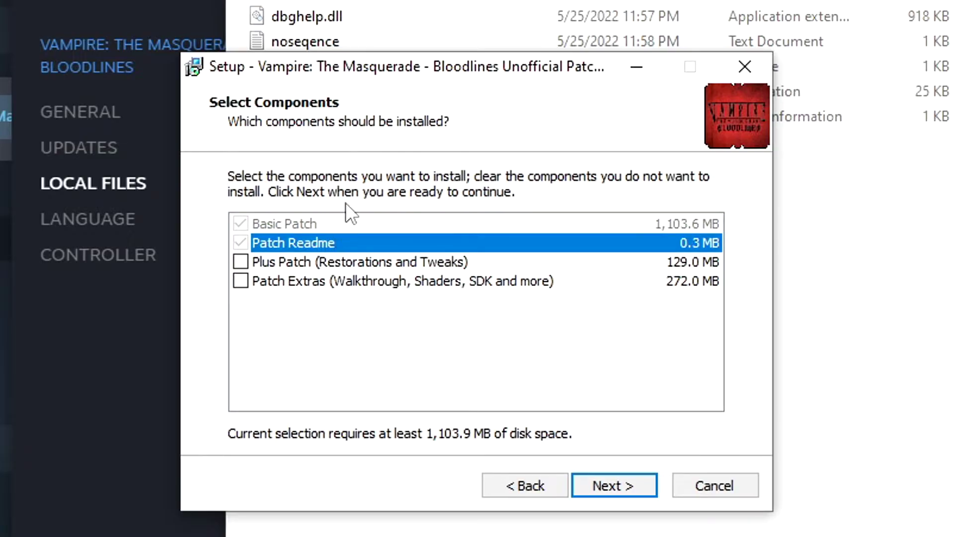
pyautogui.click(319, 241)
pyautogui.press('Up')
pyautogui.click(311, 239)
pyautogui.click(329, 262)
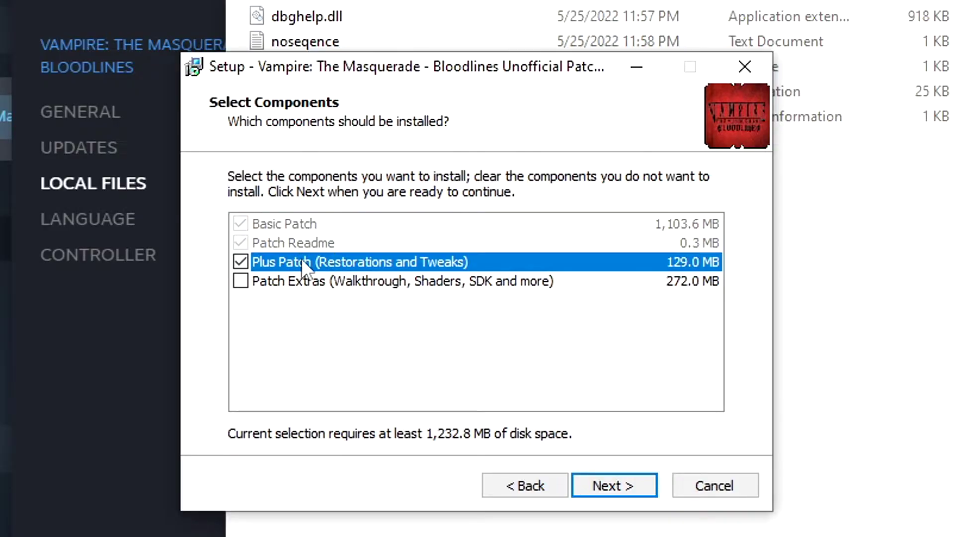
pyautogui.click(365, 280)
pyautogui.click(324, 261)
pyautogui.click(242, 262)
pyautogui.click(635, 480)
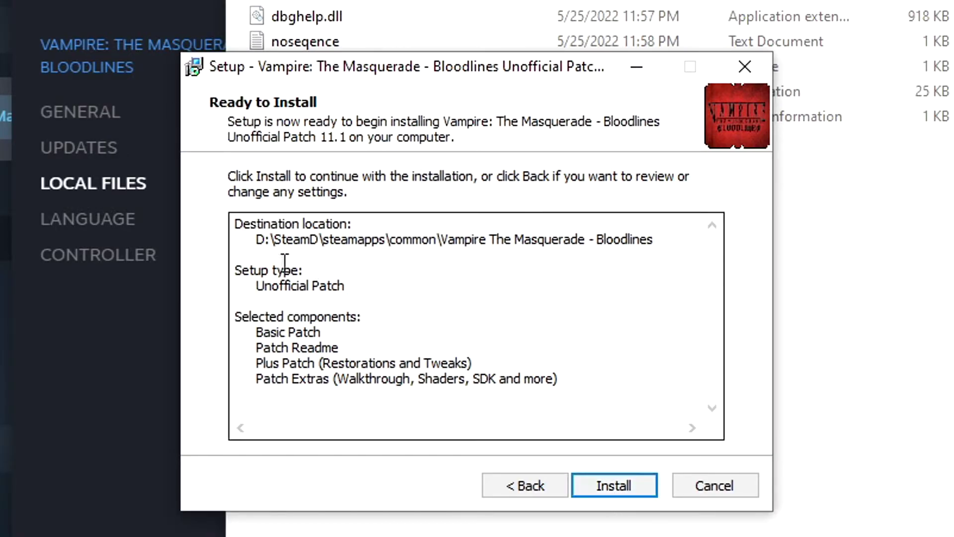
# Review the Ready to Install summary and install the patch into the Steam game folder
pyautogui.moveTo(256, 243); pyautogui.dragTo(505, 271)
pyautogui.click(659, 240)
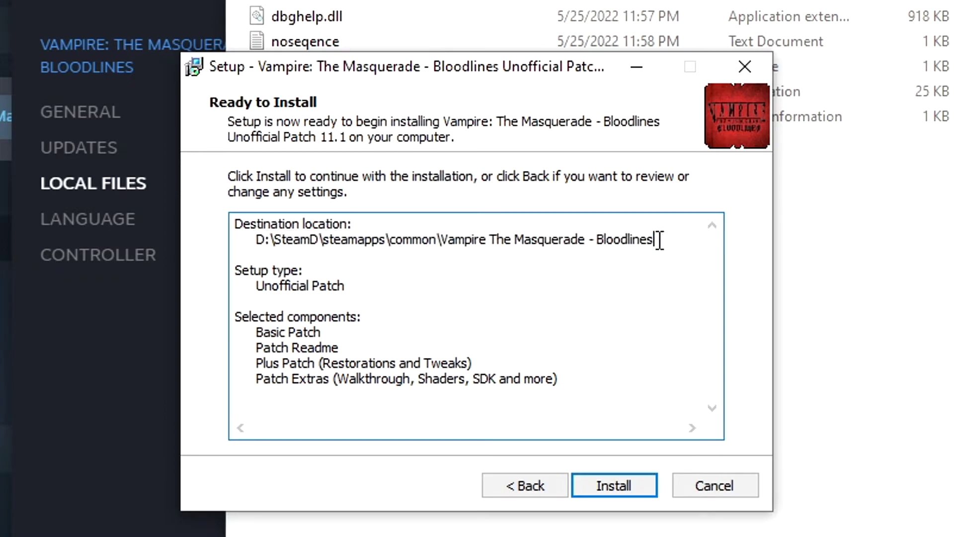
pyautogui.click(611, 483)
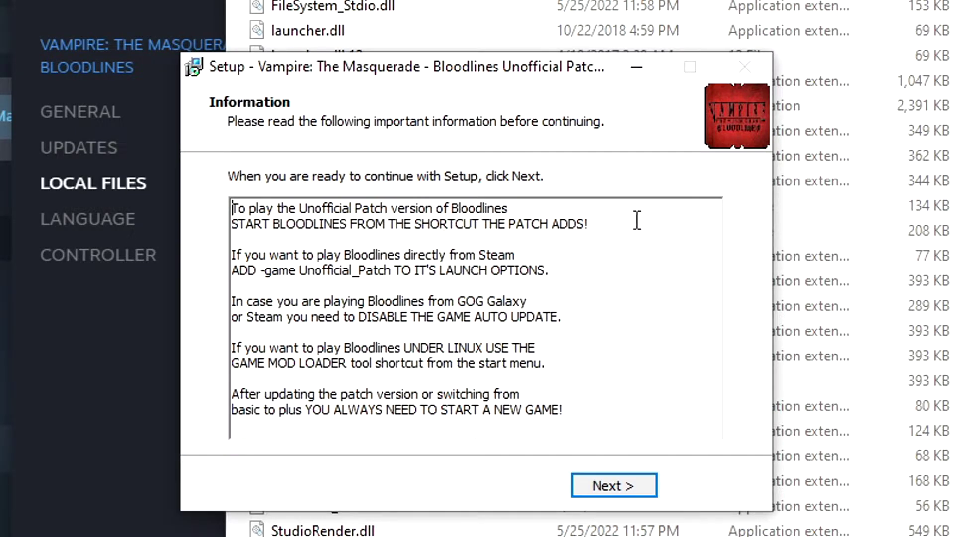
pyautogui.moveTo(637, 220); pyautogui.dragTo(227, 218)
# Read the -game Unofficial_Patch launch-option notes, then continue to the final setup page
pyautogui.click(575, 240)
pyautogui.moveTo(577, 271); pyautogui.dragTo(262, 273)
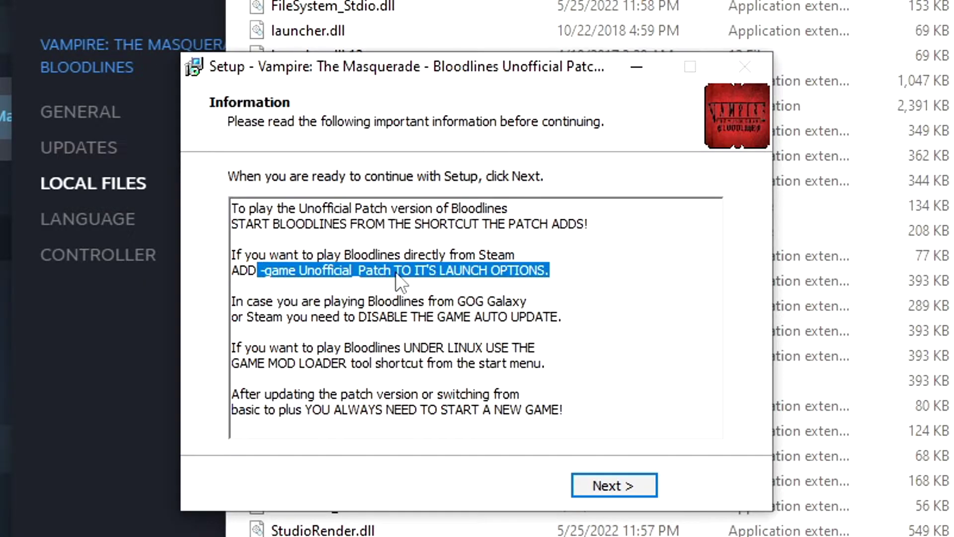
pyautogui.click(466, 216)
pyautogui.moveTo(613, 230); pyautogui.dragTo(215, 236)
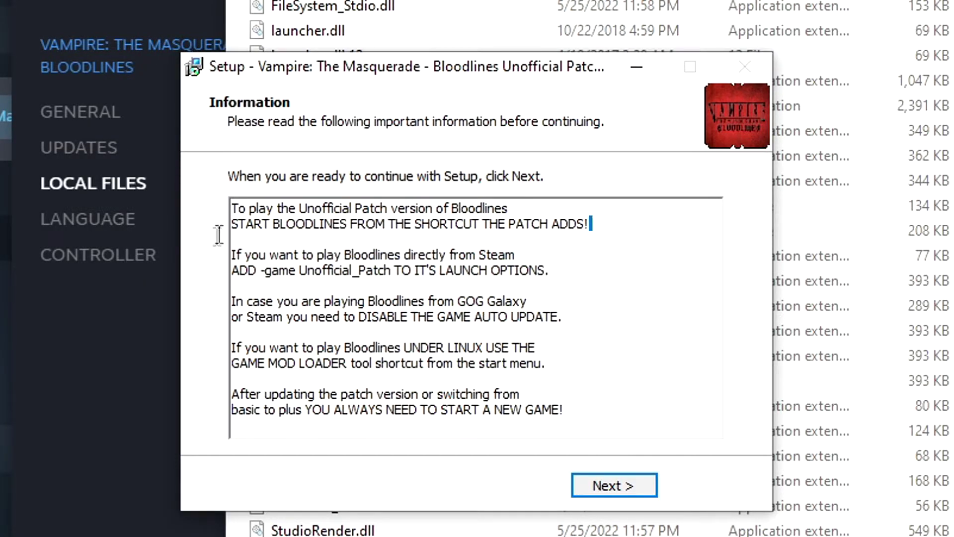
pyautogui.click(596, 230)
pyautogui.click(613, 481)
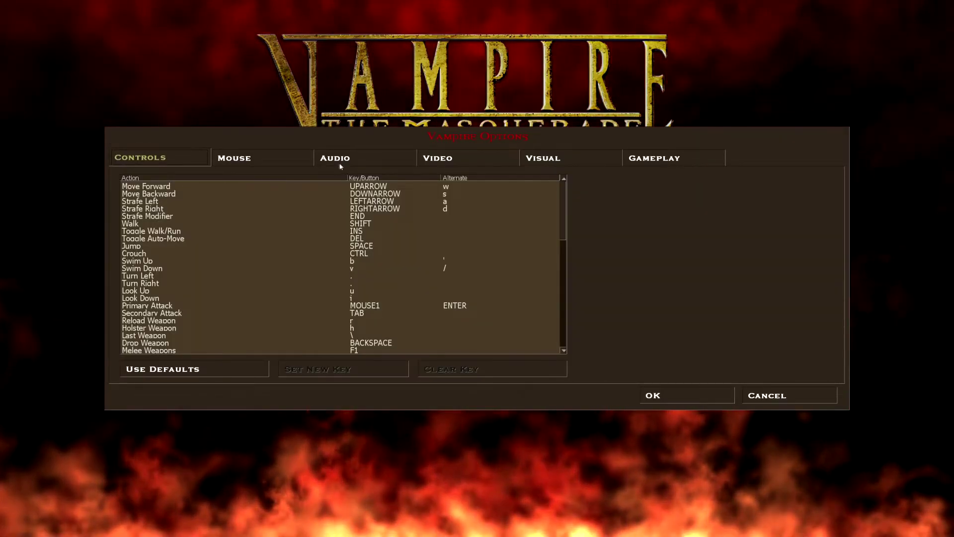
# Browse the Video, Visual, Gameplay, Audio and Mouse tabs, accept the options, and dismiss the tutorial message
pyautogui.click(433, 159)
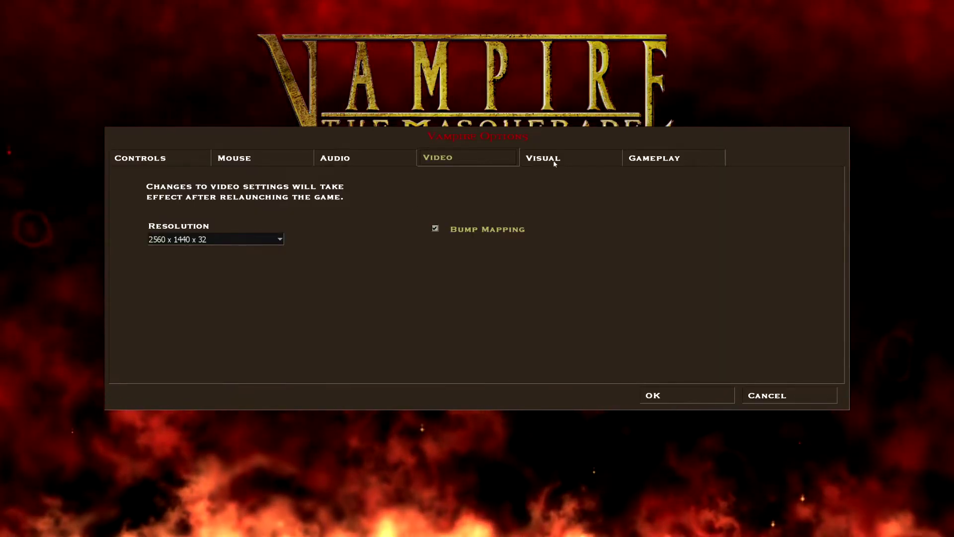
pyautogui.click(559, 158)
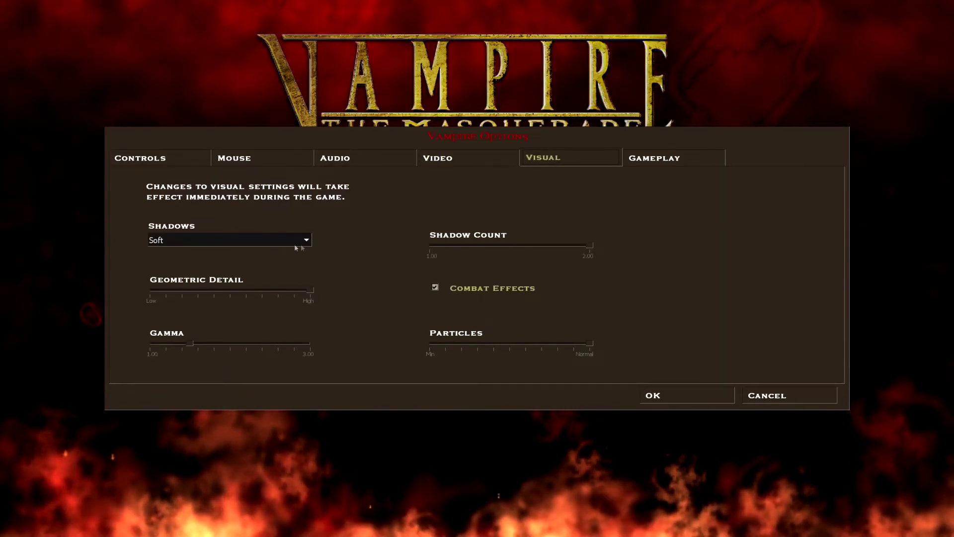
pyautogui.click(653, 158)
pyautogui.click(543, 158)
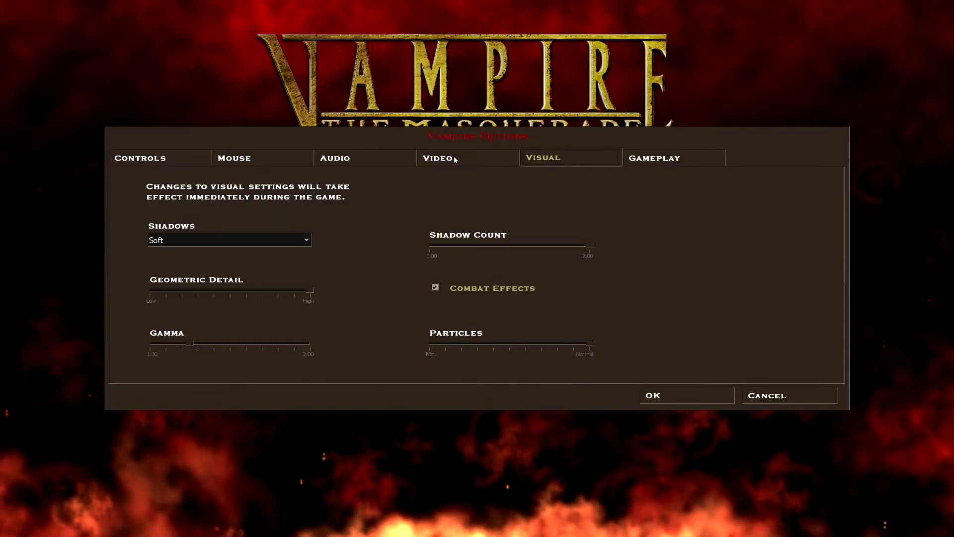
pyautogui.click(345, 159)
pyautogui.click(263, 159)
pyautogui.click(145, 162)
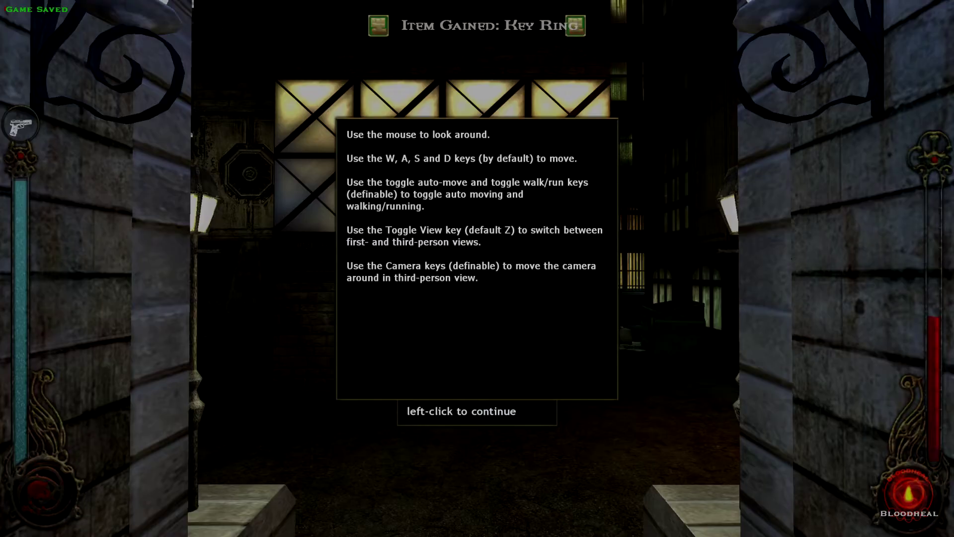
pyautogui.click(477, 269)
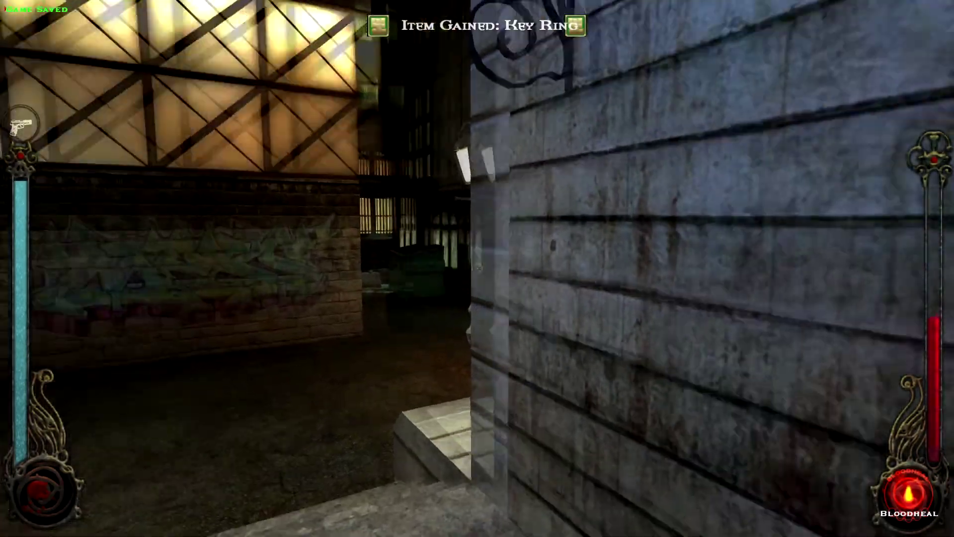